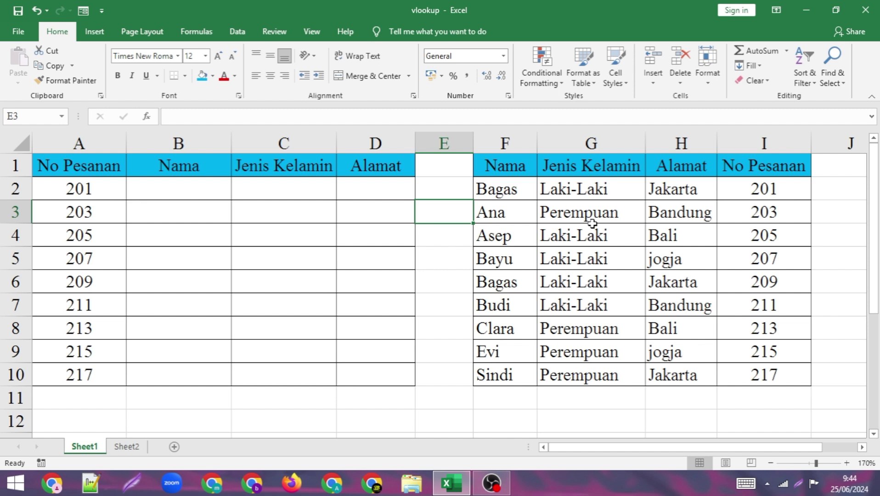
# - Enter =INDEX($F$1:$I$10;2;1) in cell B2 and fill it down the Nama column through B10
pyautogui.click(208, 202)
pyautogui.click(205, 191)
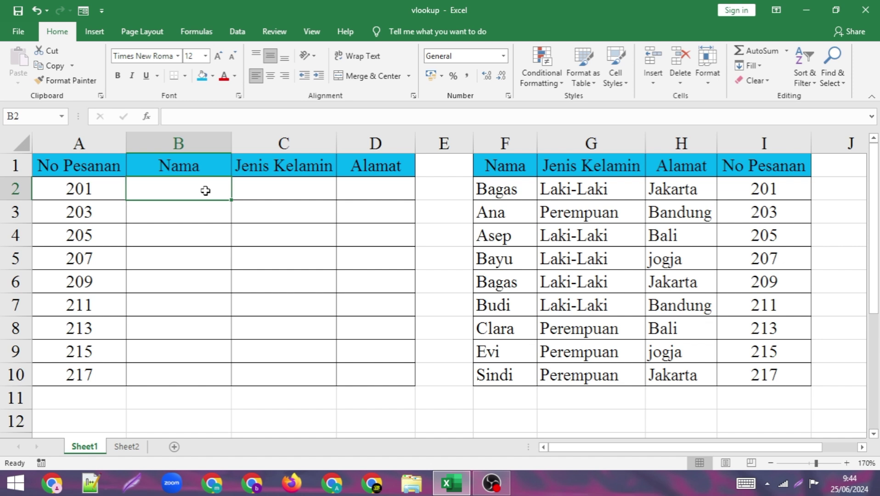
pyautogui.write('=i')
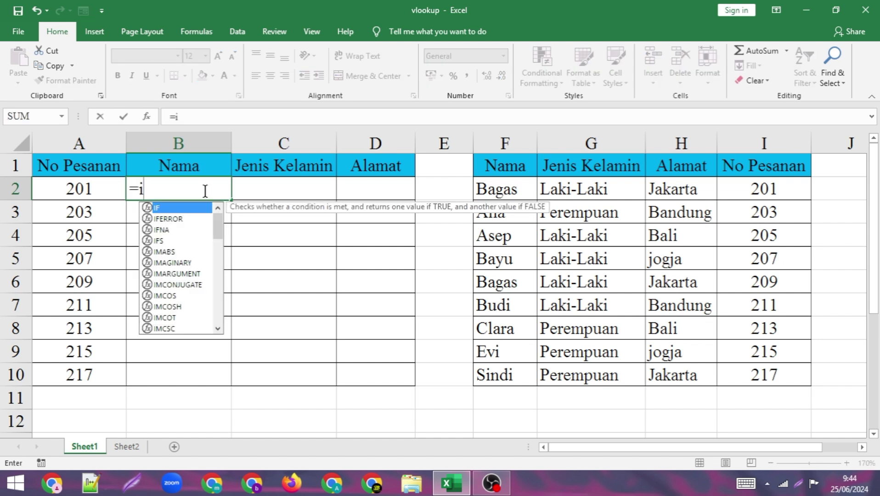
pyautogui.write('ndex')
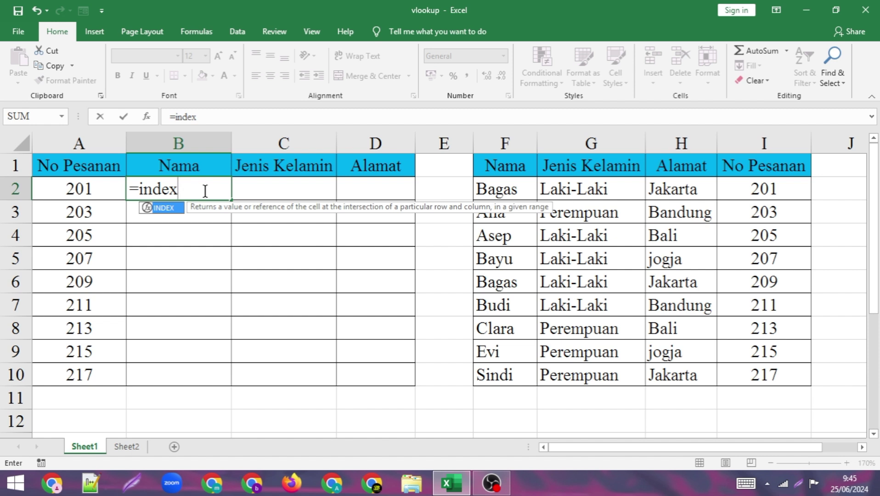
pyautogui.write('(')
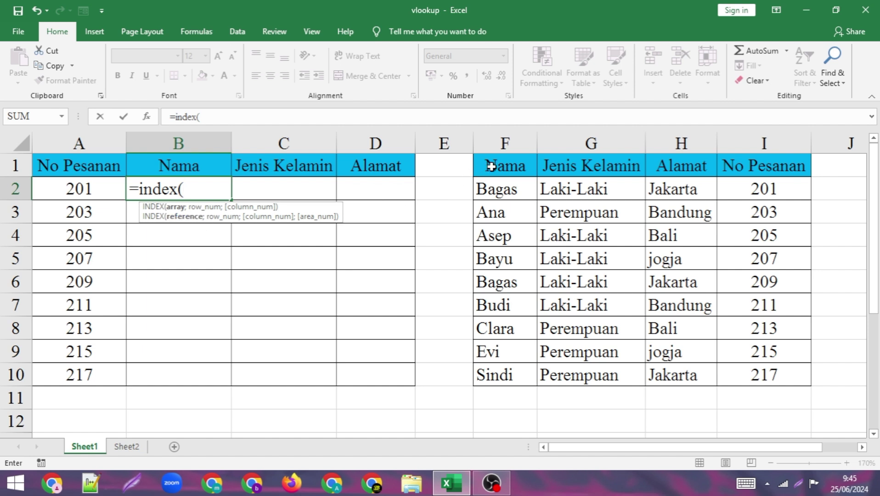
pyautogui.moveTo(489, 165); pyautogui.dragTo(765, 373)
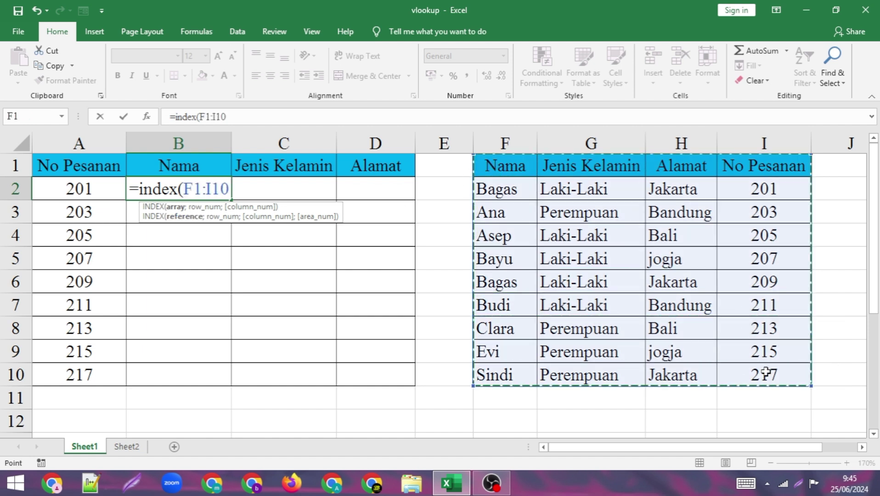
pyautogui.press('F4')
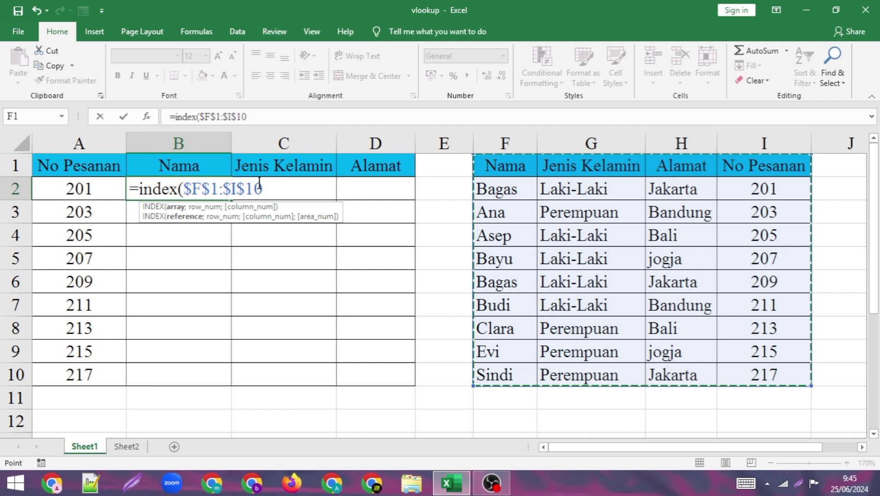
pyautogui.write(';')
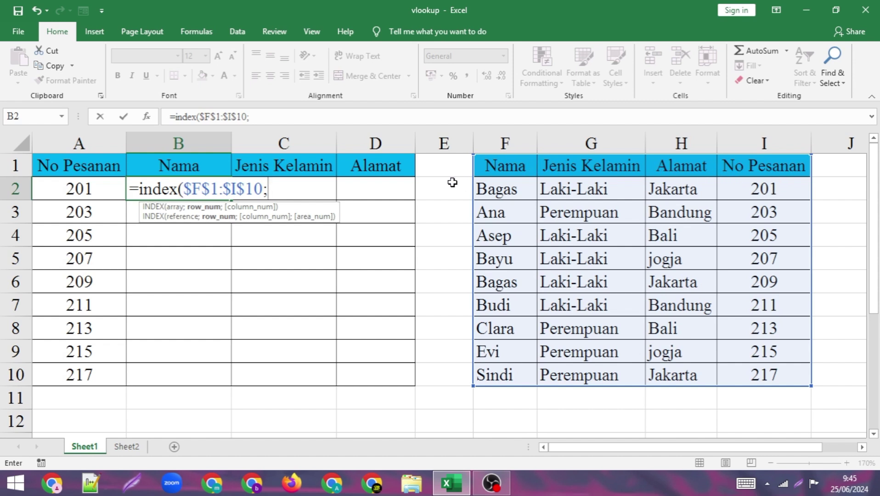
pyautogui.write('2;')
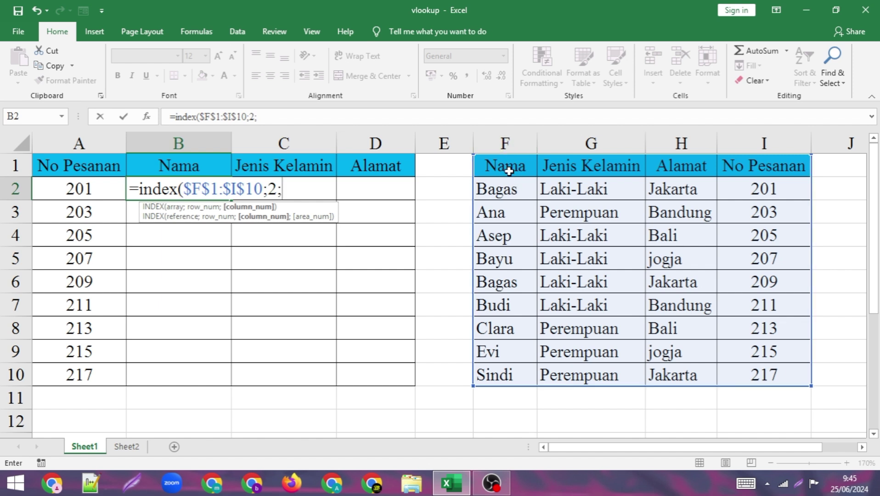
pyautogui.write('1)')
pyautogui.press('Return')
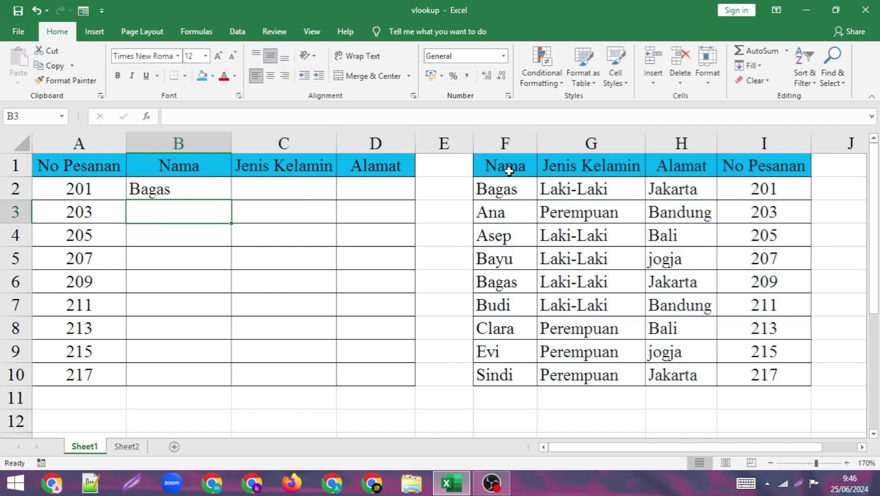
pyautogui.click(206, 187)
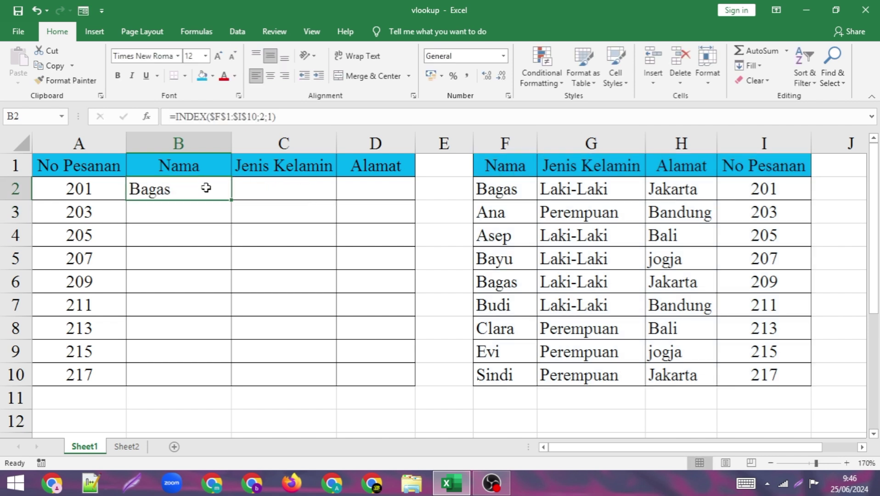
pyautogui.doubleClick(232, 200)
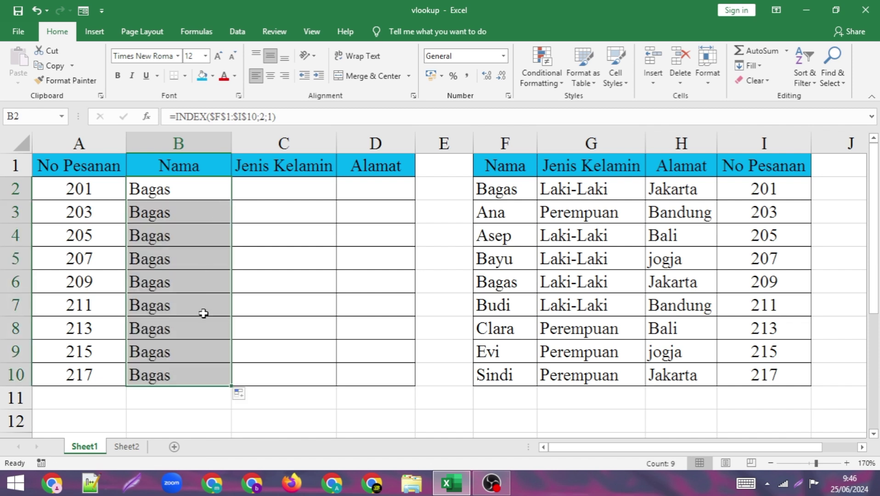
# - In B2's INDEX formula, replace the fixed row number with a MATCH function that takes A2 as its lookup value
pyautogui.doubleClick(203, 189)
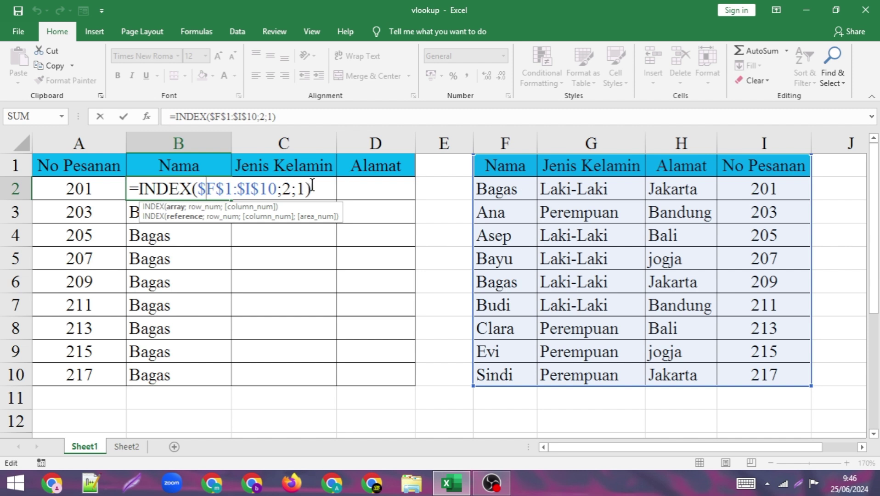
pyautogui.click(289, 185)
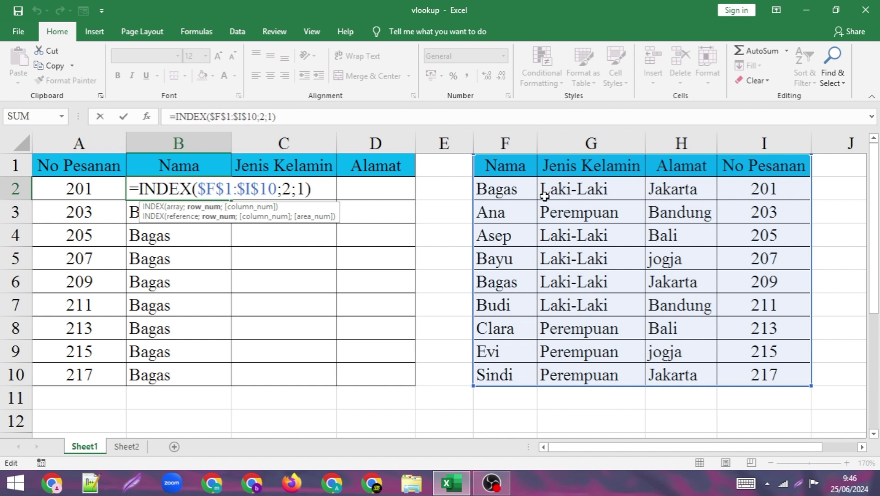
pyautogui.click(296, 187)
pyautogui.click(286, 187)
pyautogui.press('BackSpace')
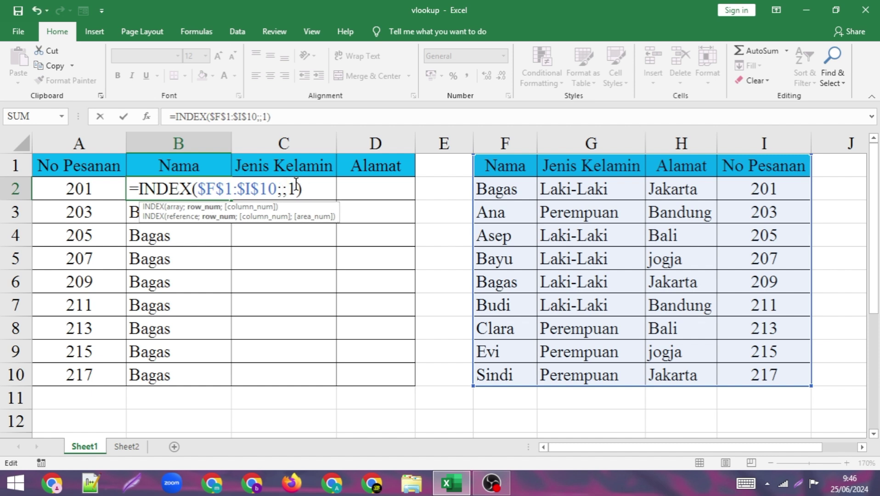
pyautogui.write('matc')
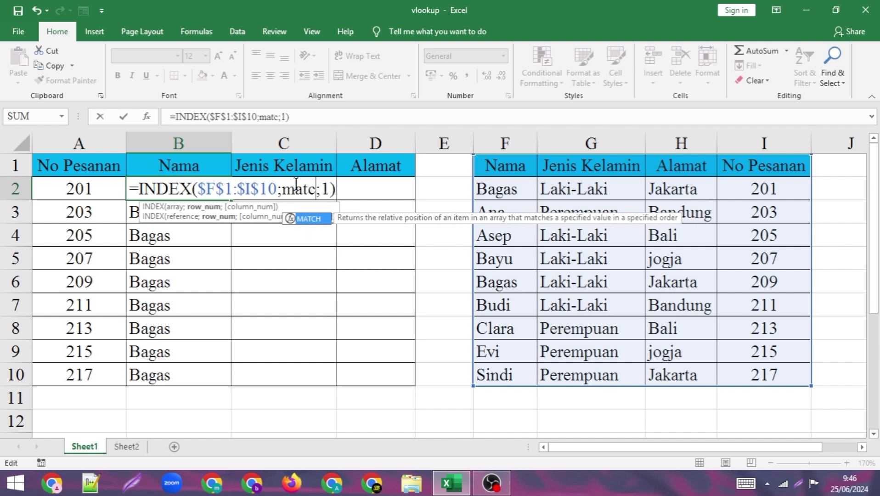
pyautogui.write('h(')
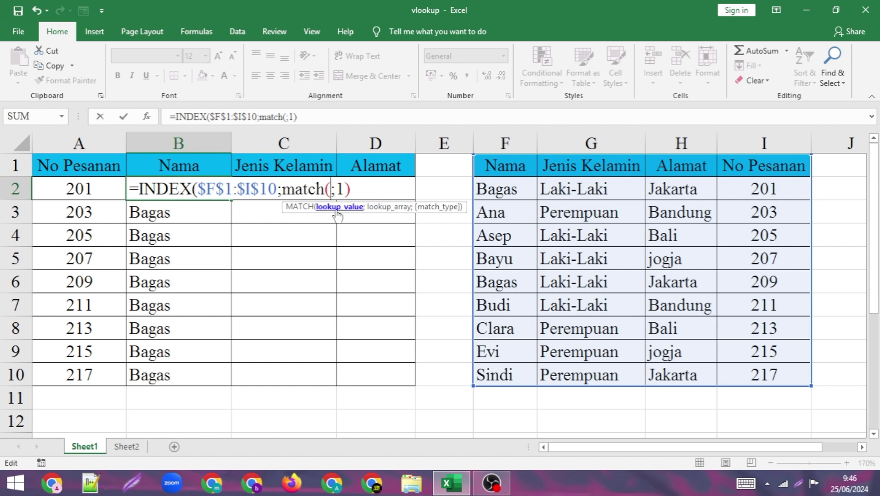
pyautogui.click(83, 188)
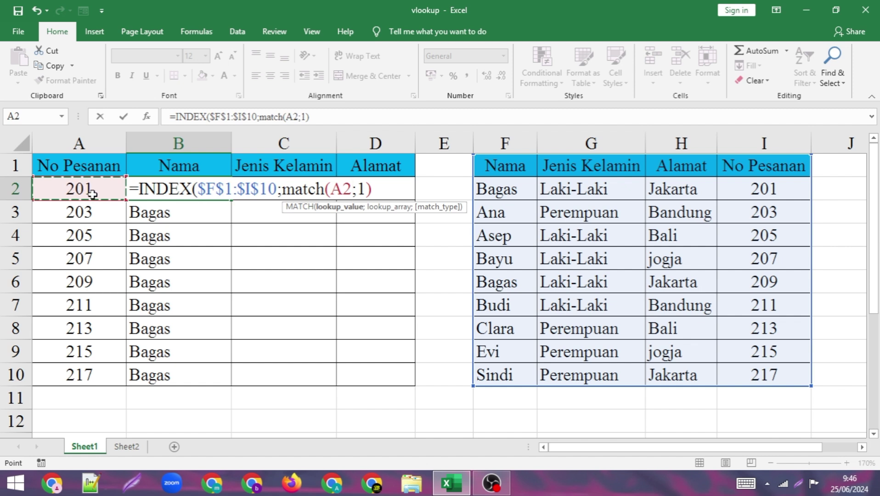
# - Complete the MATCH in B2 with the absolute lookup range $I$1:$I$10 and exact match type 0, keeping column number 1
pyautogui.write(';')
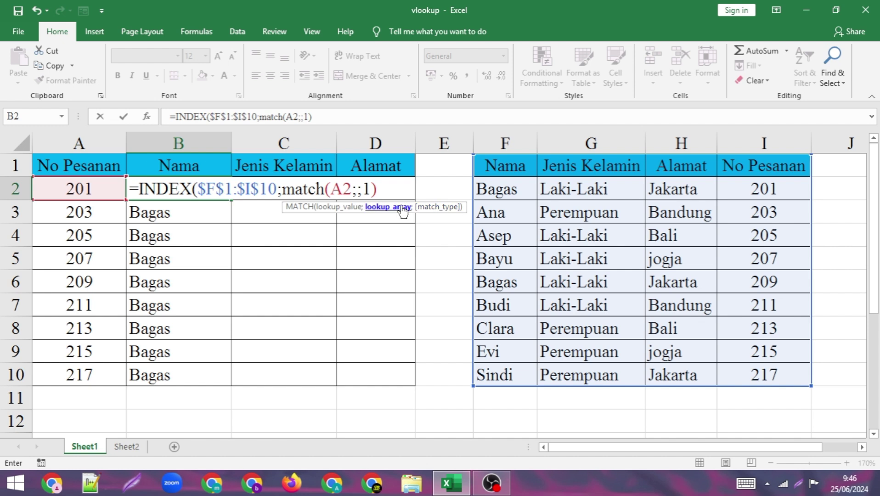
pyautogui.moveTo(777, 168); pyautogui.dragTo(779, 376)
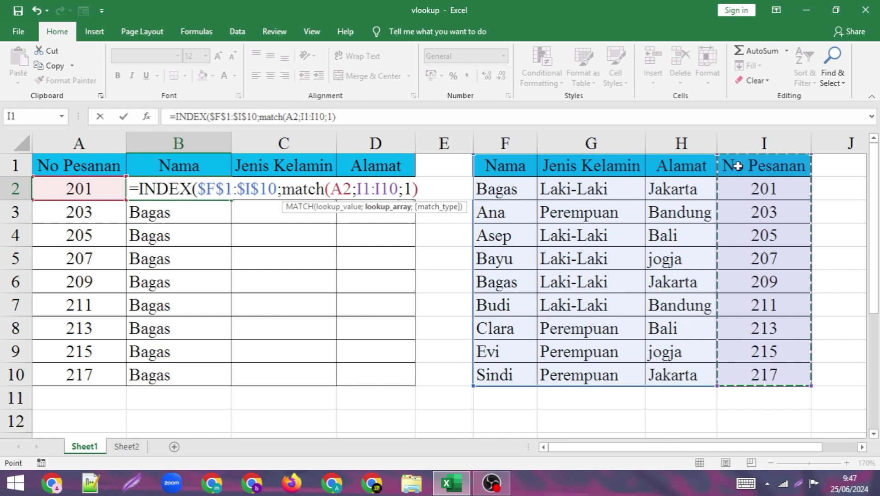
pyautogui.press('F4')
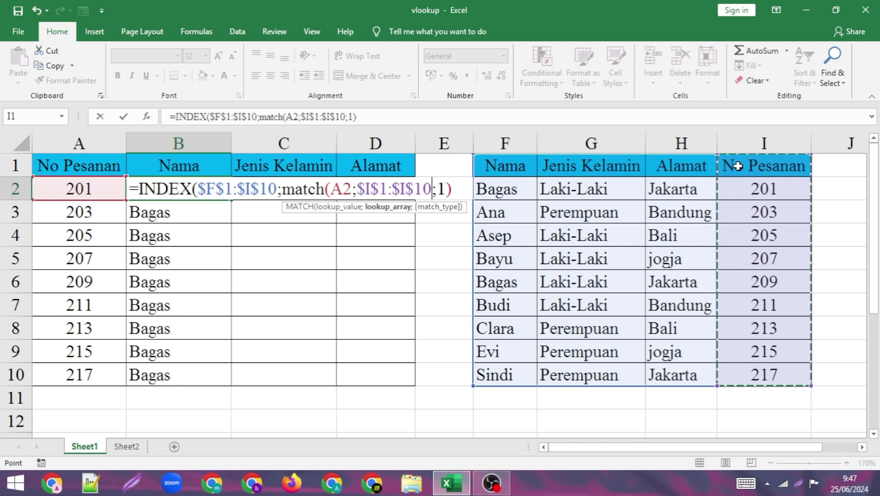
pyautogui.write(';')
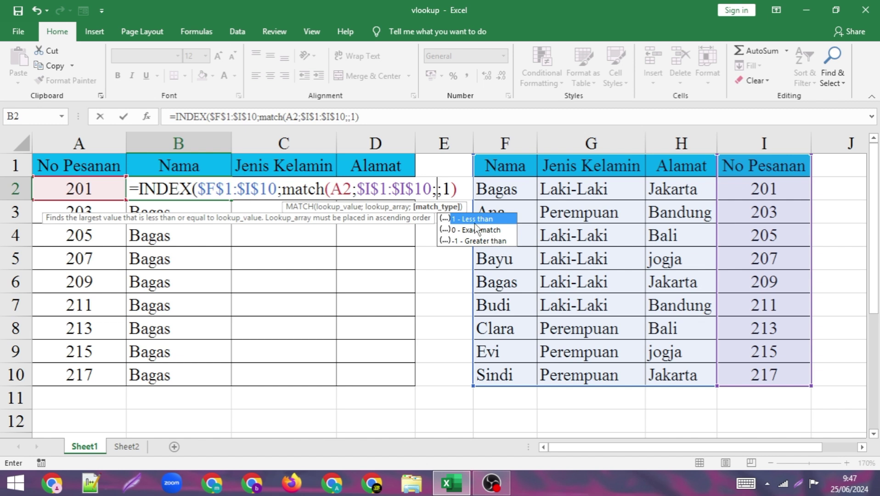
pyautogui.write('0')
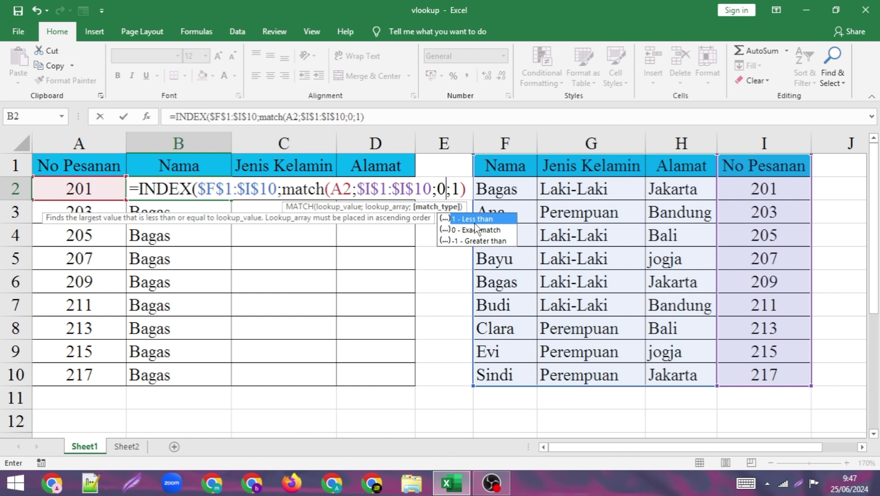
pyautogui.write(')')
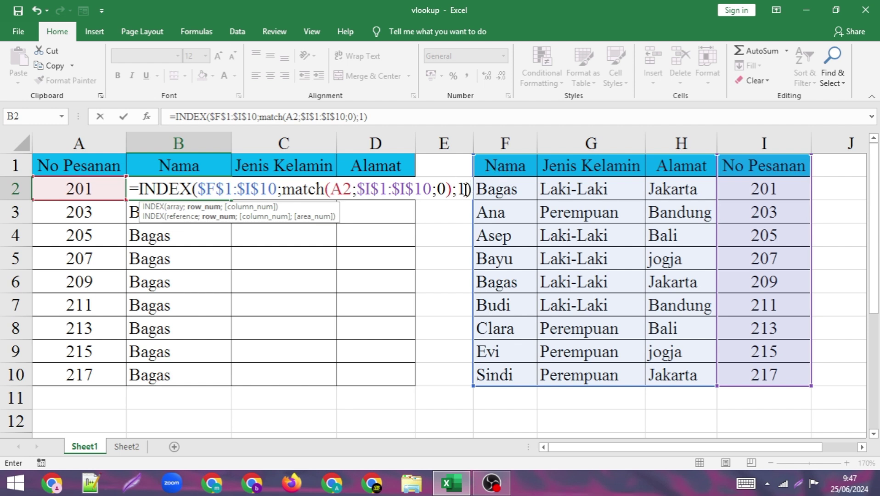
pyautogui.press('Return')
# - Fill the INDEX-MATCH formula from B2 down the Nama column through B10
pyautogui.click(202, 189)
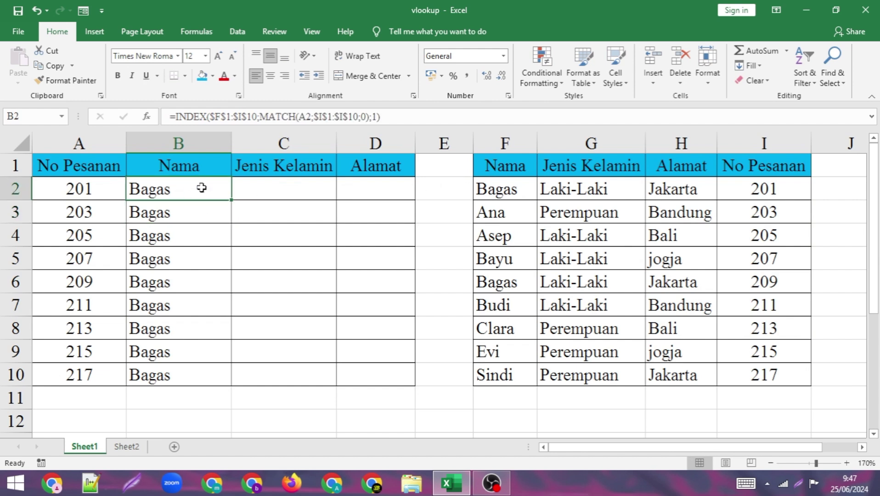
pyautogui.moveTo(231, 200); pyautogui.dragTo(230, 226)
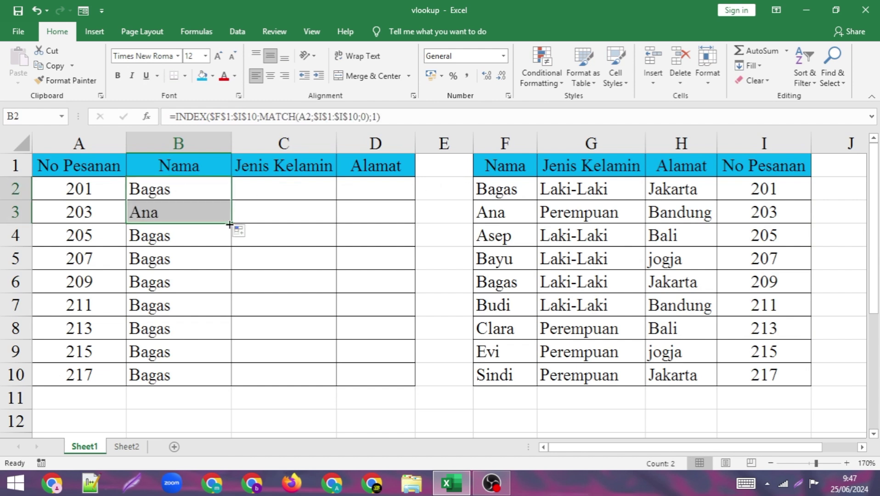
pyautogui.doubleClick(232, 224)
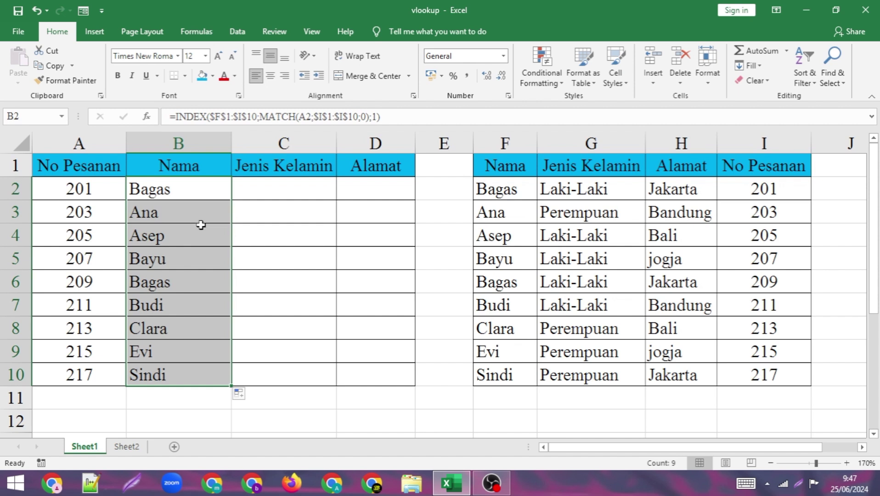
# - Begin an INDEX formula in cell C2 with the absolute range $F$1:$I$10 as its array
pyautogui.click(293, 186)
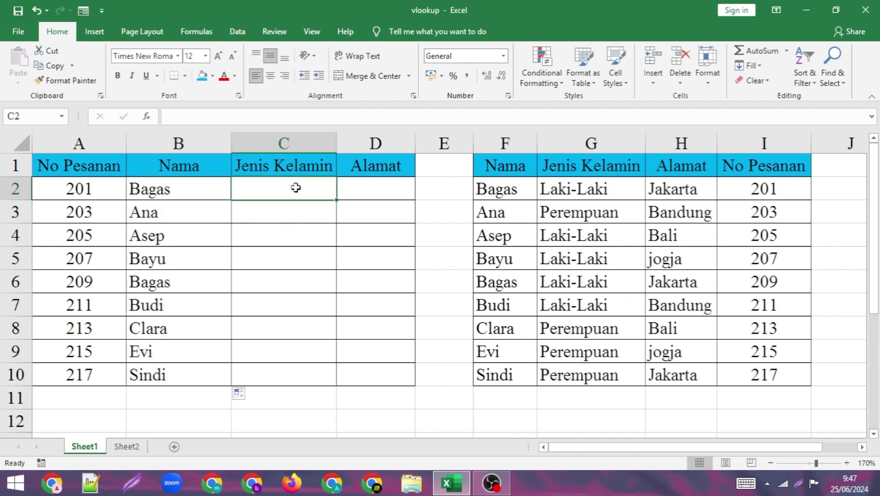
pyautogui.write('=')
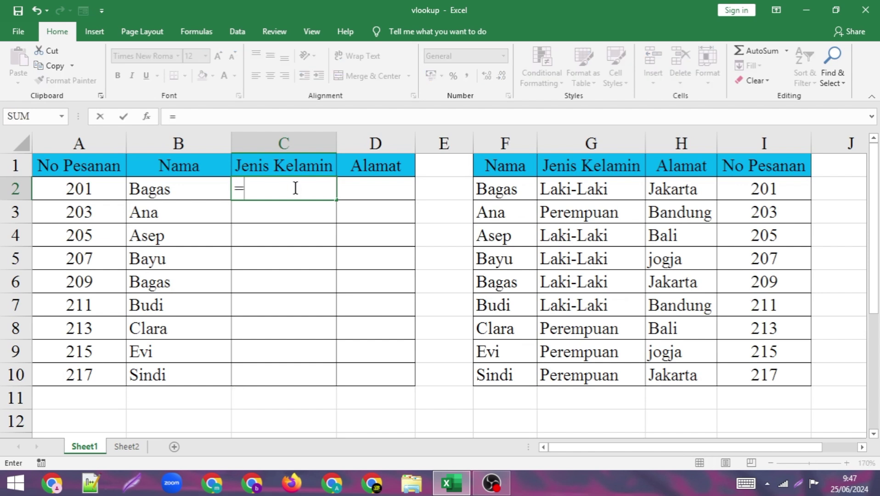
pyautogui.write('index')
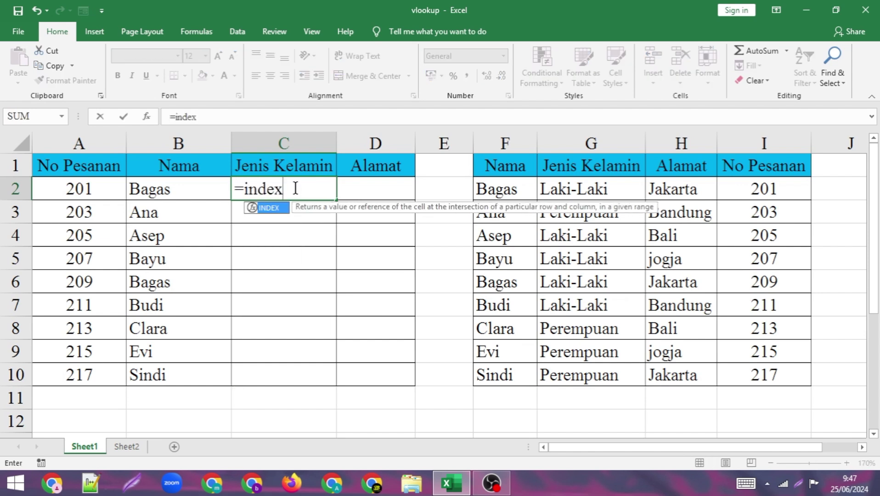
pyautogui.write('(')
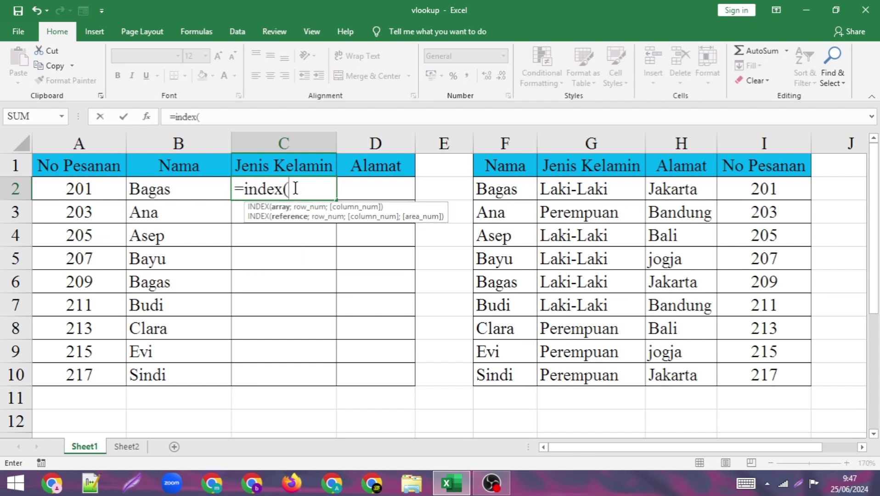
pyautogui.click(490, 162)
pyautogui.moveTo(490, 161); pyautogui.dragTo(750, 371)
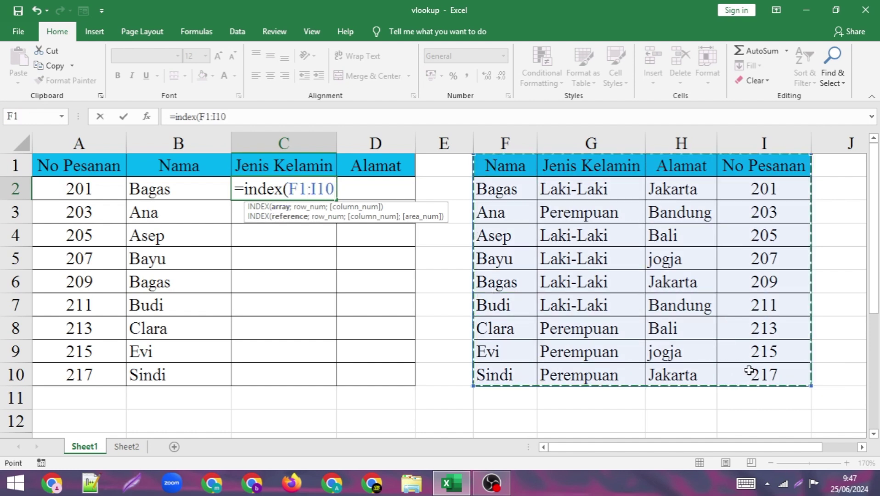
pyautogui.press('F4')
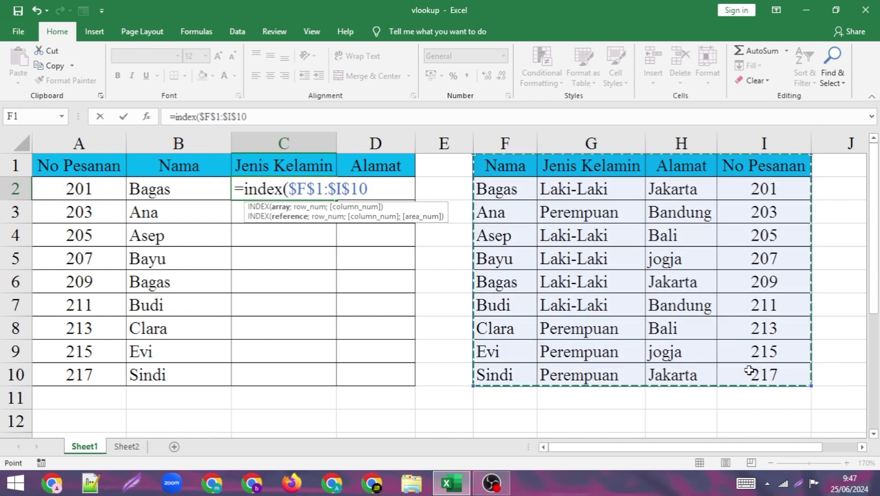
pyautogui.write(';')
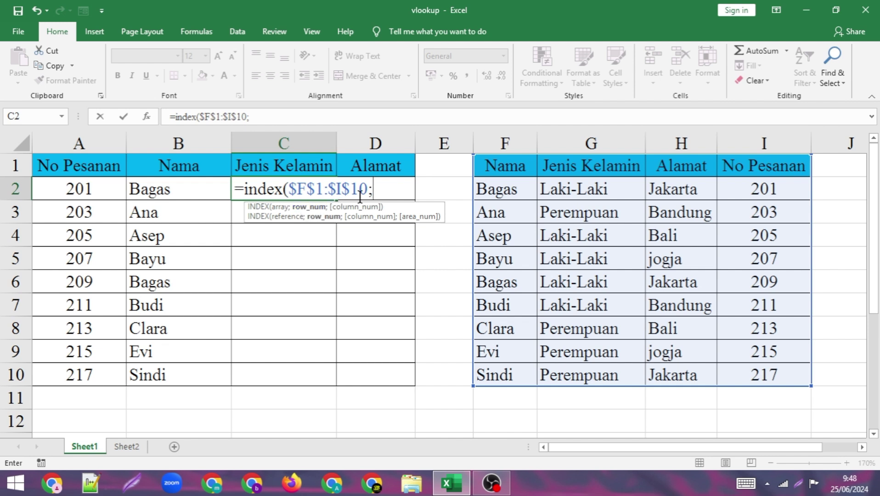
# - Add MATCH(A2;$I$1:$I$10;0) as the row number of the INDEX formula in C2
pyautogui.write('m')
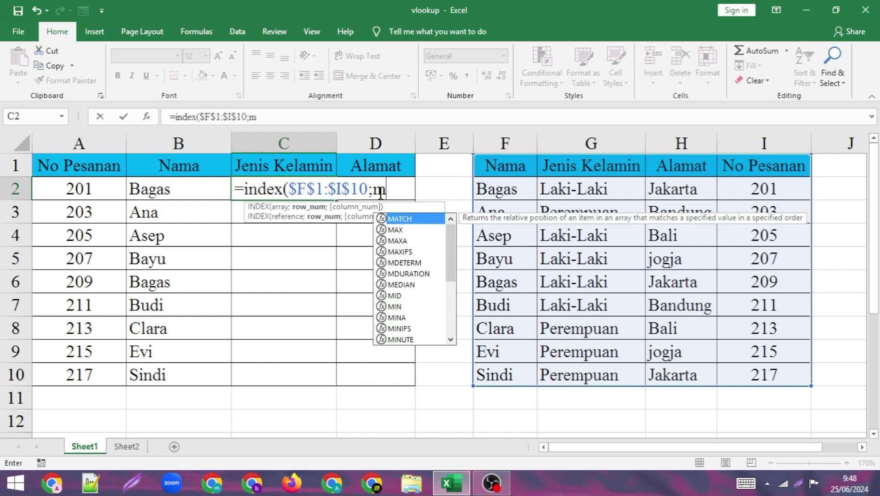
pyautogui.write('atch')
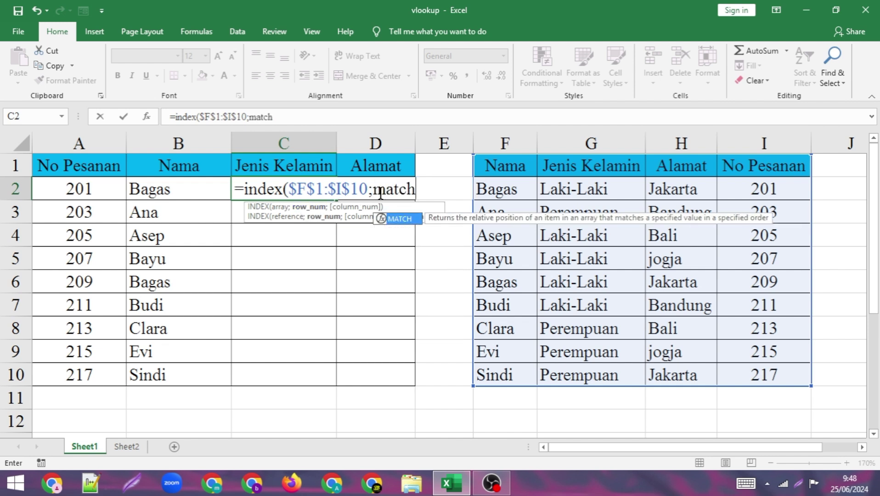
pyautogui.write('(')
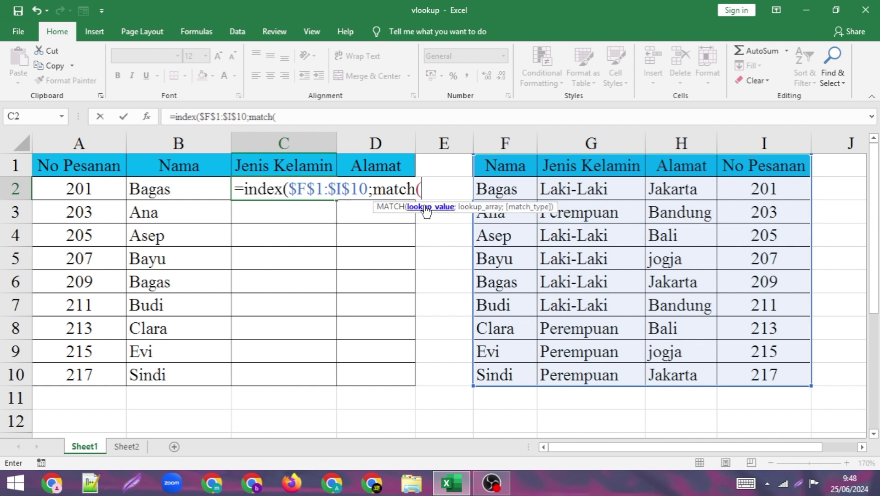
pyautogui.click(95, 192)
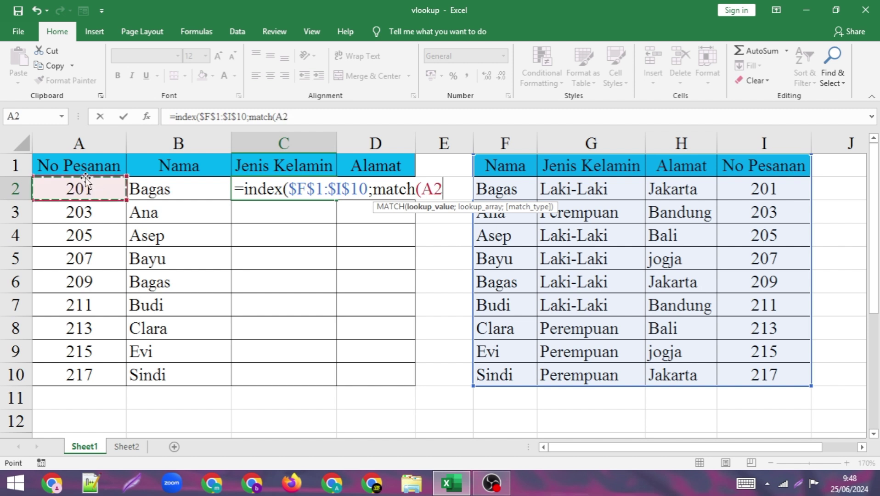
pyautogui.write(';')
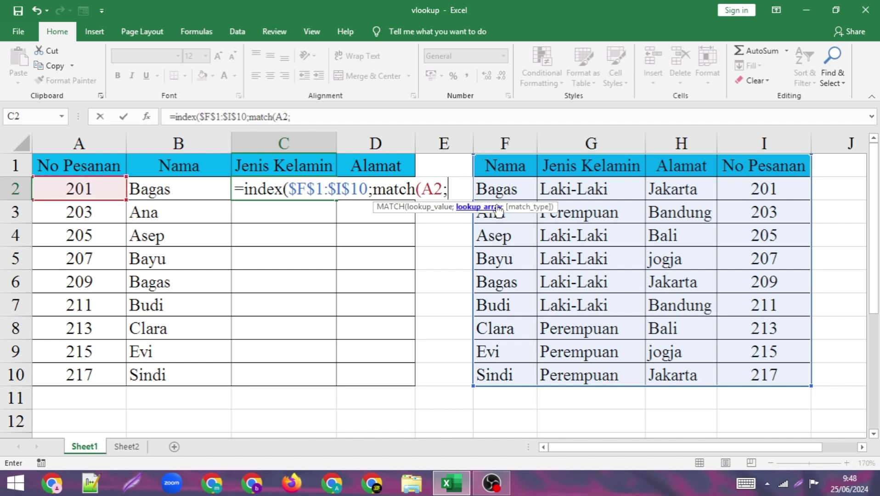
pyautogui.moveTo(784, 166); pyautogui.dragTo(773, 379)
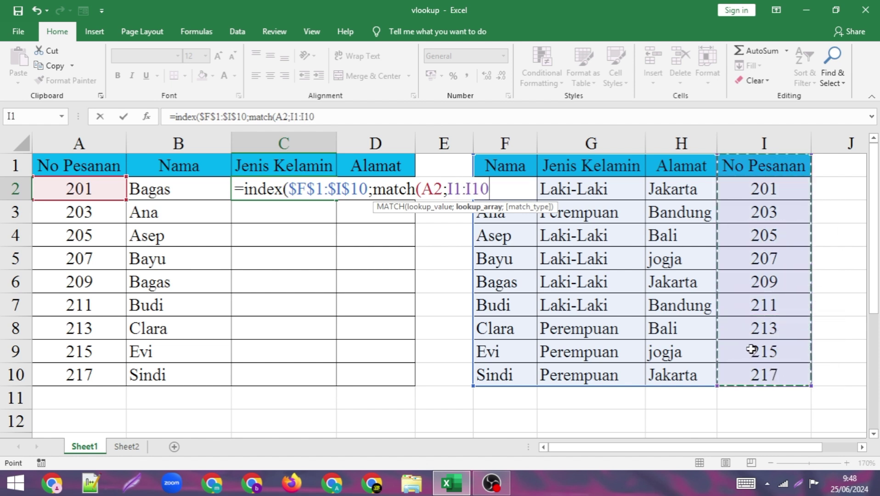
pyautogui.press('F4')
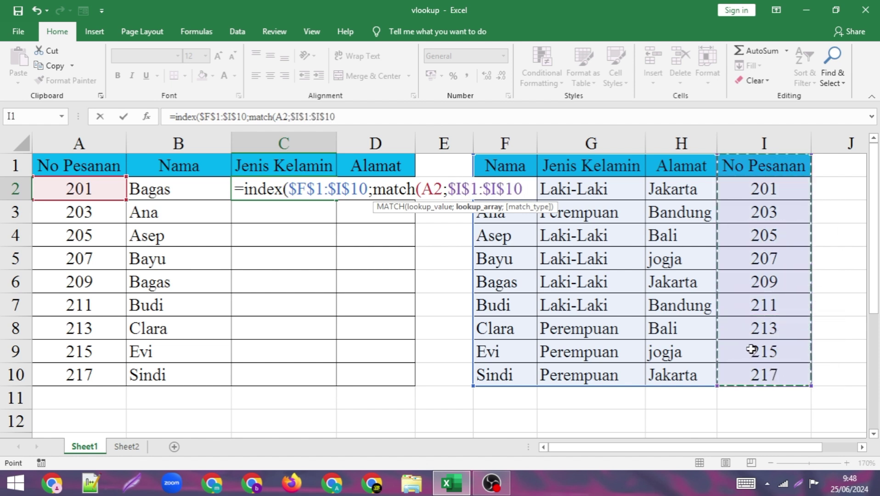
pyautogui.write(';')
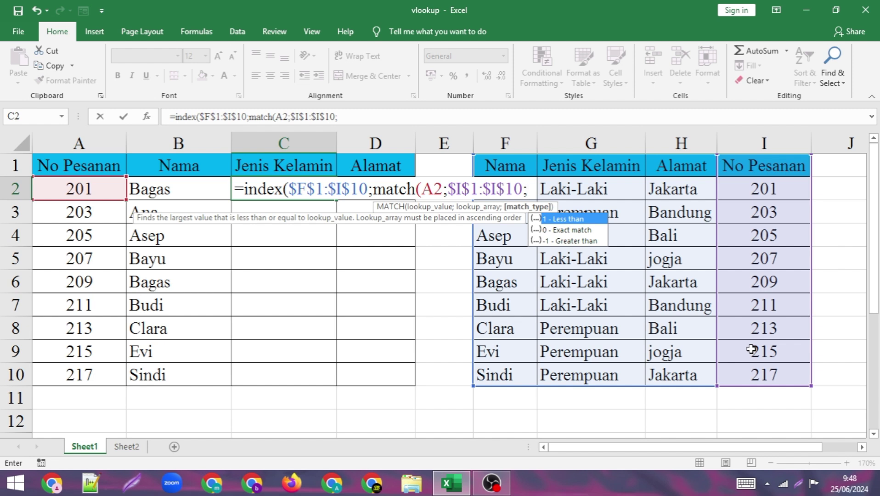
pyautogui.write('0')
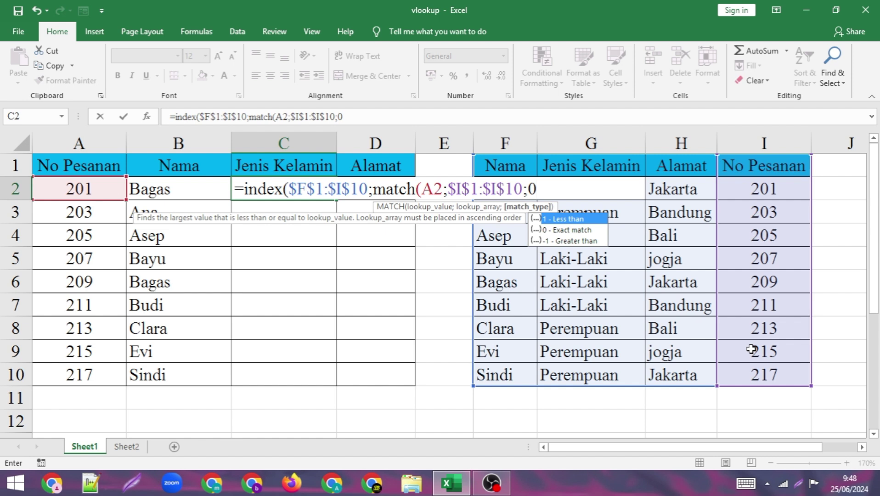
pyautogui.write(')')
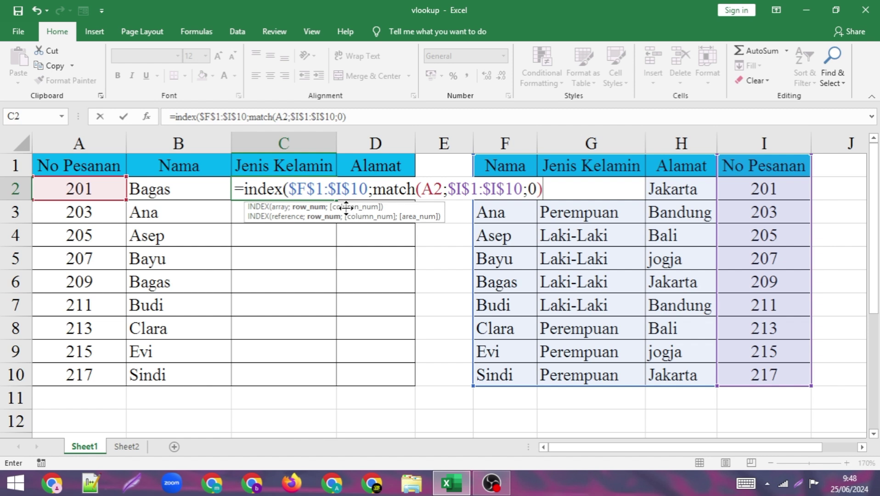
# - Finish C2's formula with column number 2 and fill it down the Jenis Kelamin column through C10
pyautogui.write(';')
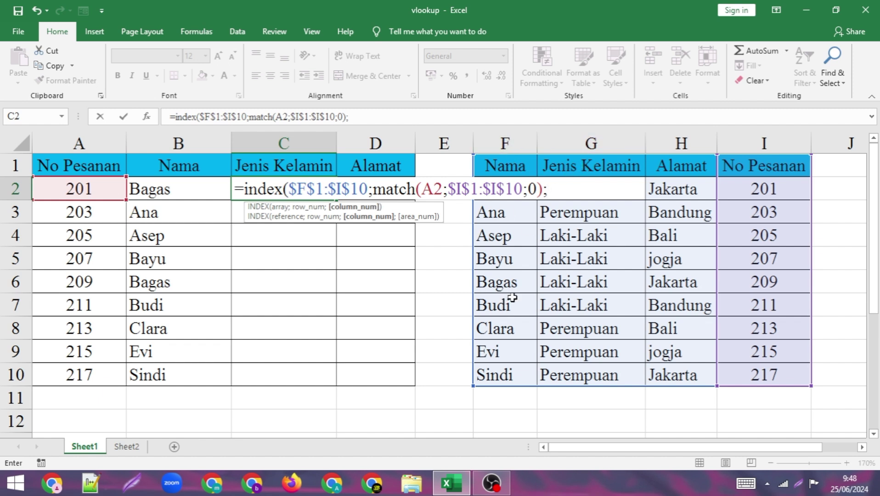
pyautogui.write('2)')
pyautogui.press('Return')
pyautogui.click(322, 184)
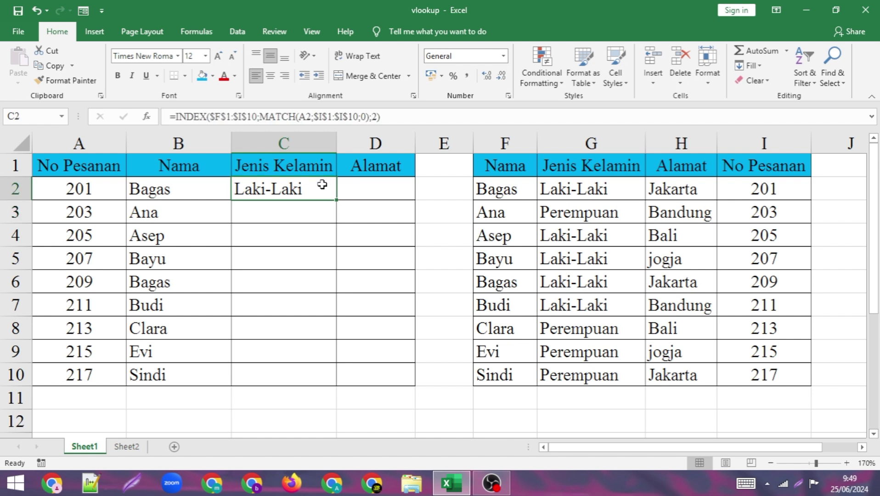
pyautogui.doubleClick(339, 199)
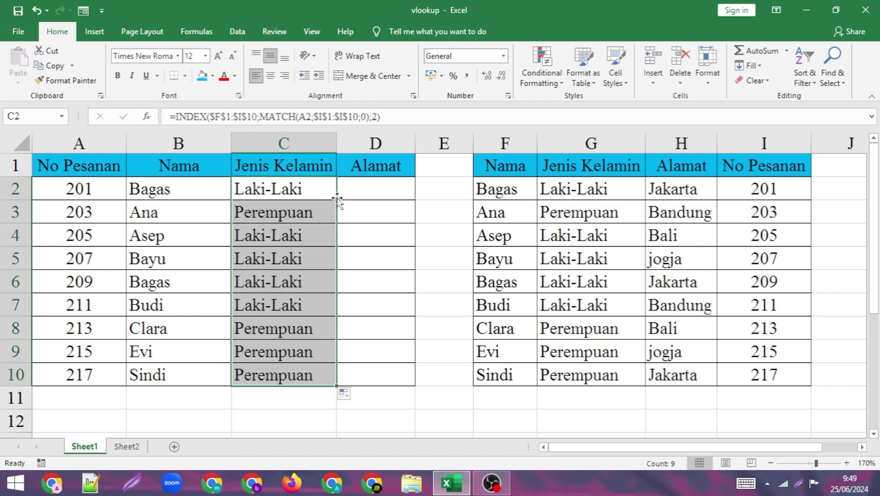
# - Copy the full formula text from C2 and paste it into D2 under Alamat, keeping the A2 reference
pyautogui.doubleClick(314, 188)
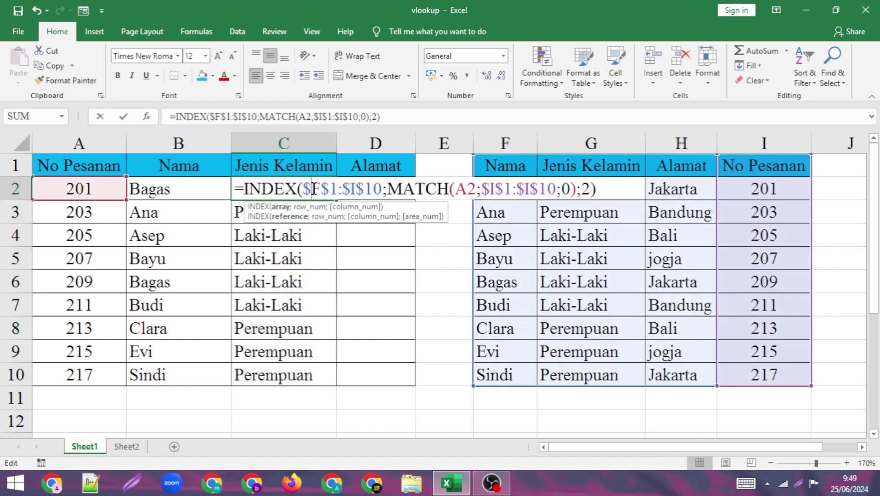
pyautogui.moveTo(233, 191); pyautogui.dragTo(598, 189)
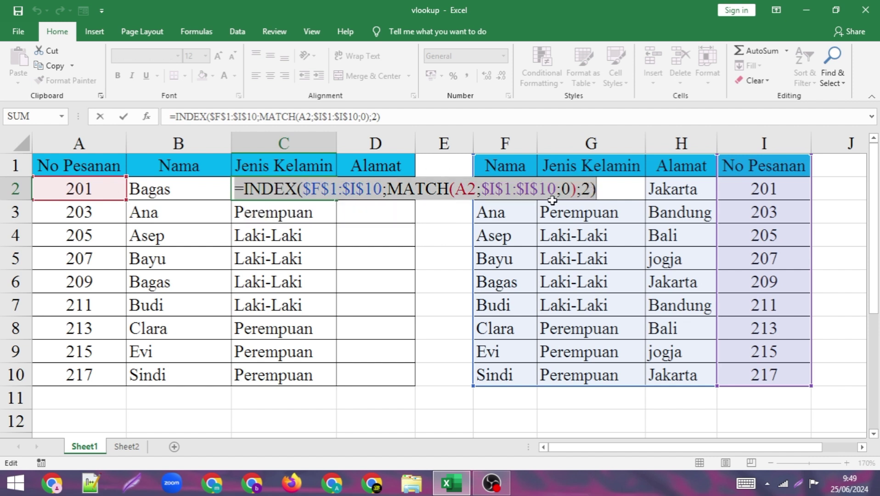
pyautogui.hotkey('ctrl', 'c')
pyautogui.press('Escape')
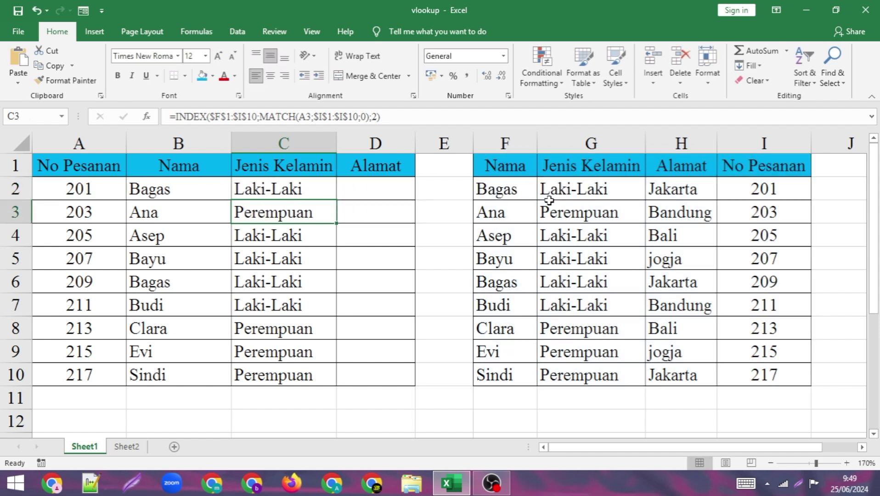
pyautogui.click(358, 188)
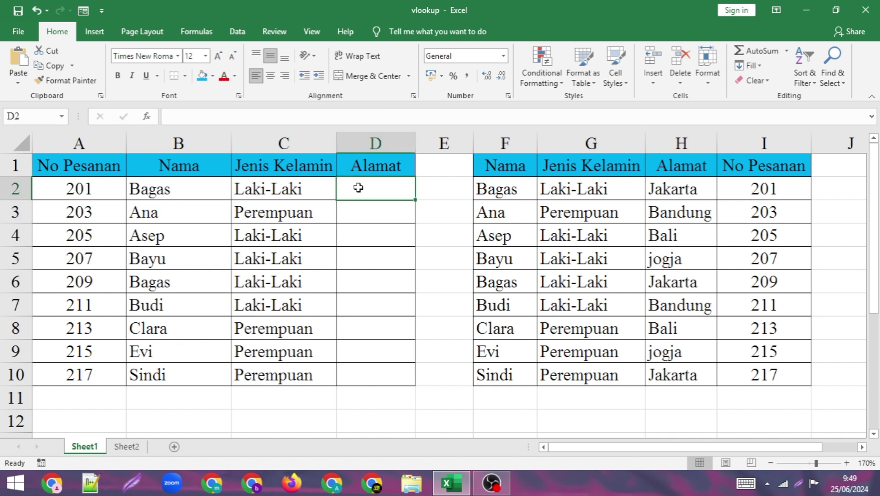
pyautogui.hotkey('ctrl', 'v')
# - Set the column number in D2's INDEX formula to 3 and fill it down the Alamat column through D10
pyautogui.doubleClick(367, 189)
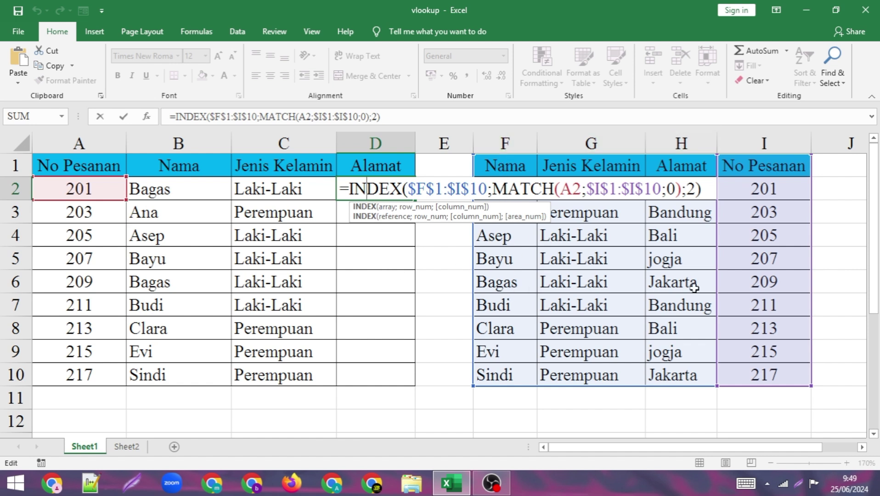
pyautogui.click(699, 190)
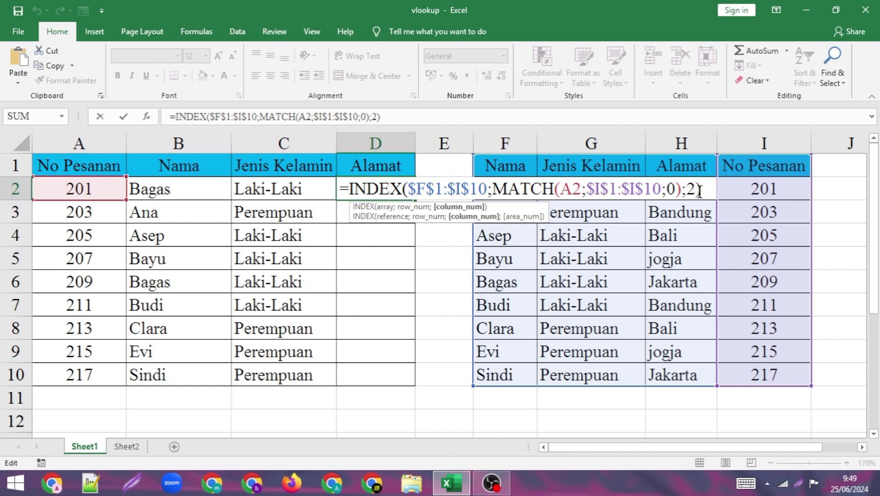
pyautogui.press('BackSpace')
pyautogui.write('3')
pyautogui.press('Return')
pyautogui.click(391, 185)
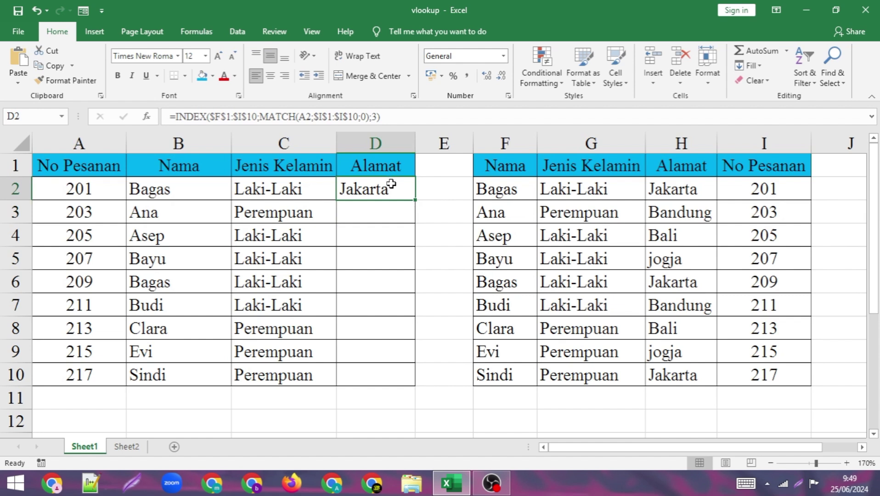
pyautogui.doubleClick(417, 201)
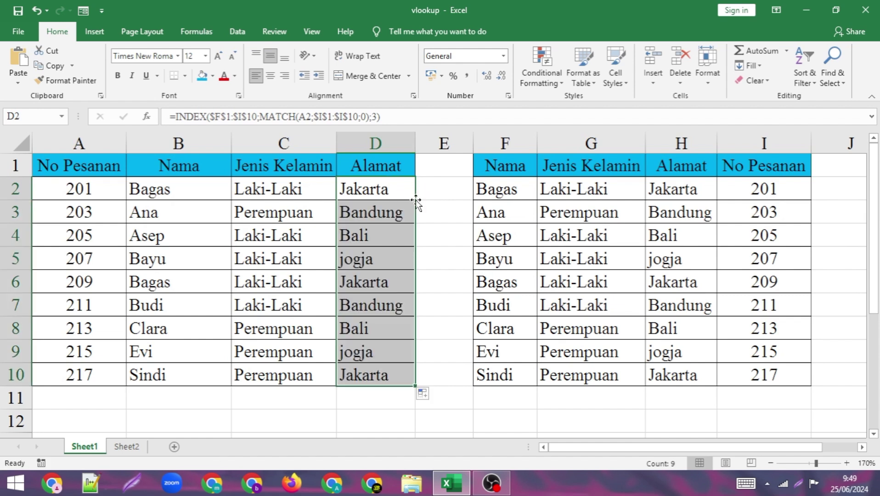